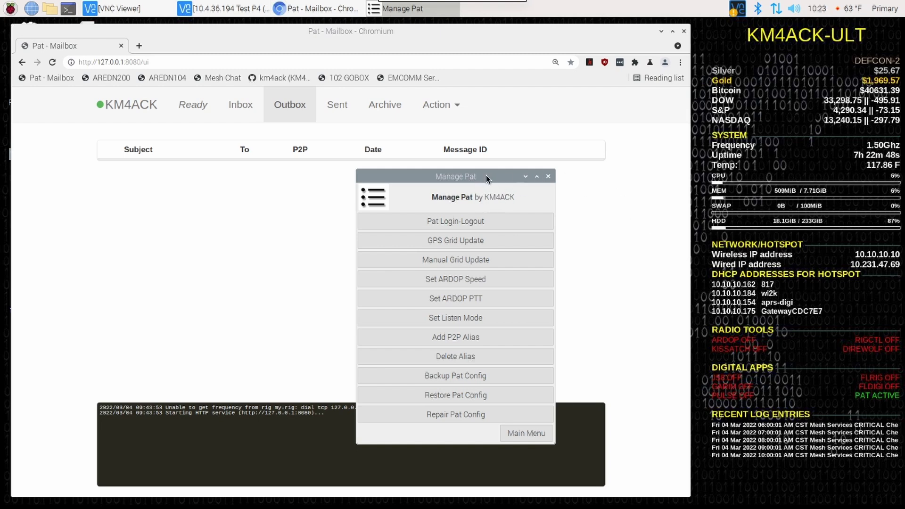
# Step: Check the TestBox Pi's remote desktop in VNC Viewer, then minimise it back to the local Pat Menu
pyautogui.click(230, 10)
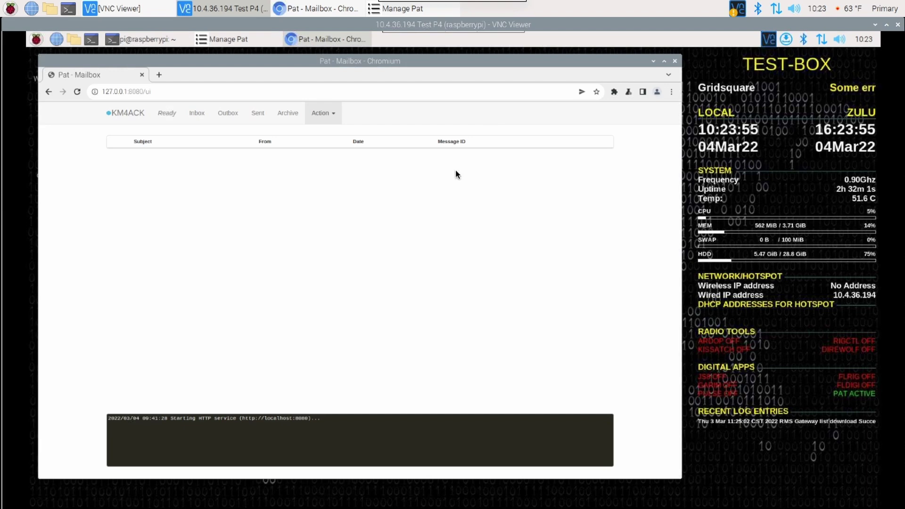
pyautogui.click(244, 9)
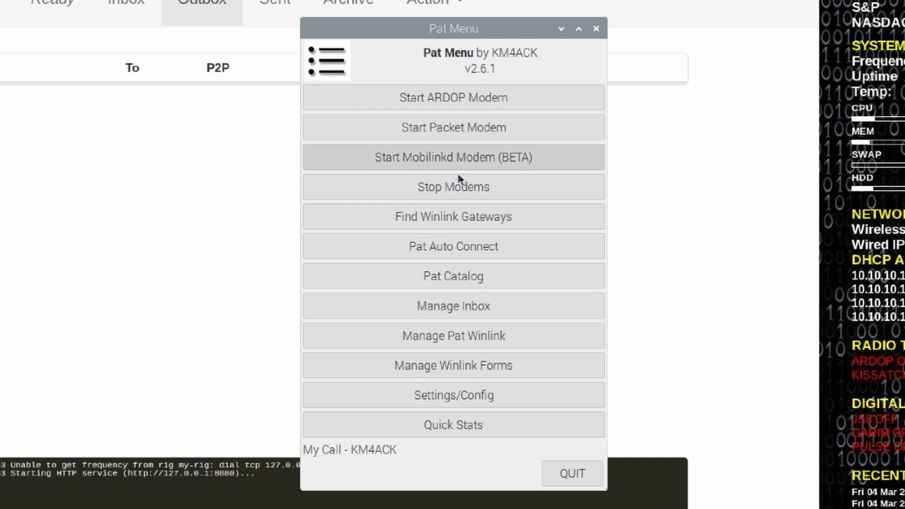
# Step: Back up the Pat configuration from Manage Pat Winlink and acknowledge the Backup COMPLETE notice
pyautogui.click(451, 336)
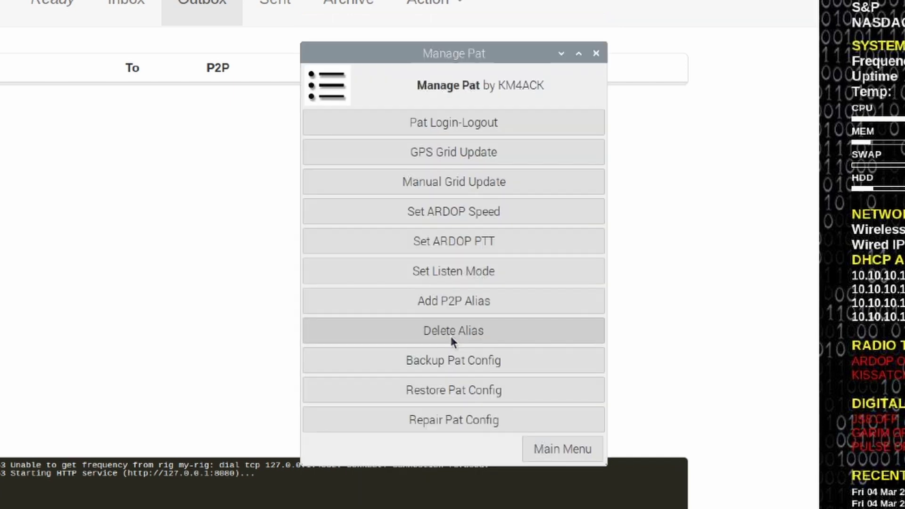
pyautogui.click(456, 361)
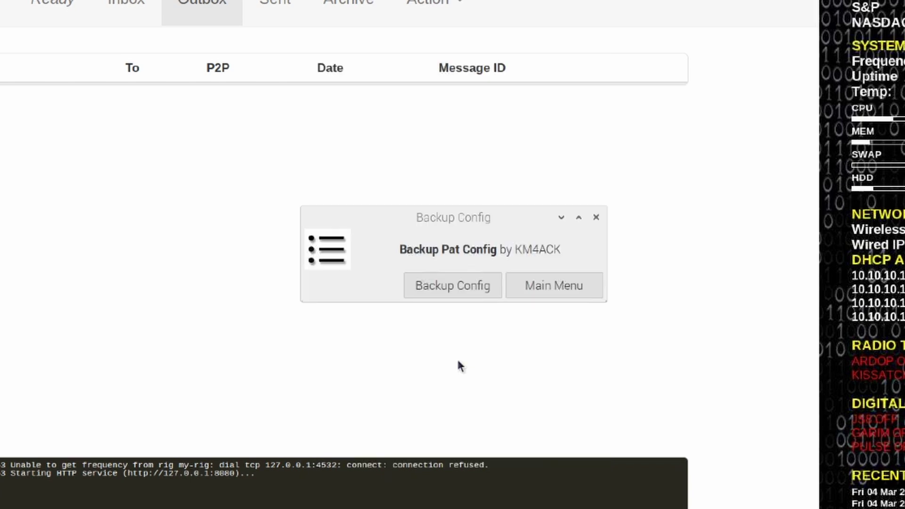
pyautogui.click(428, 286)
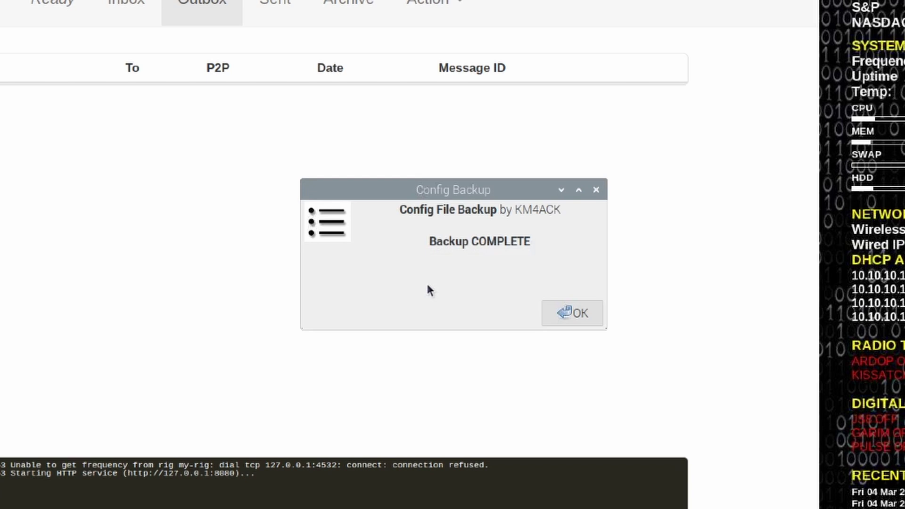
pyautogui.click(562, 312)
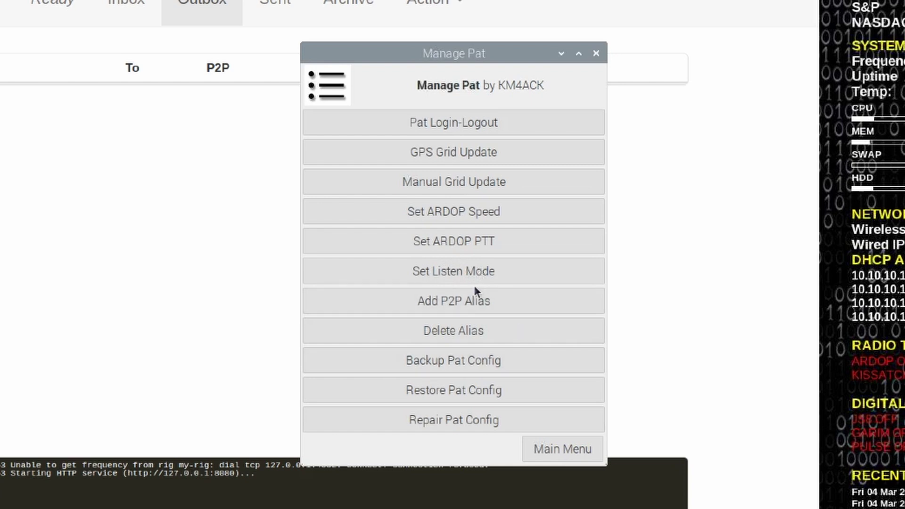
# Step: Set Pat's listen mode to TELNET, confirm it, and return to the main menu
pyautogui.click(446, 270)
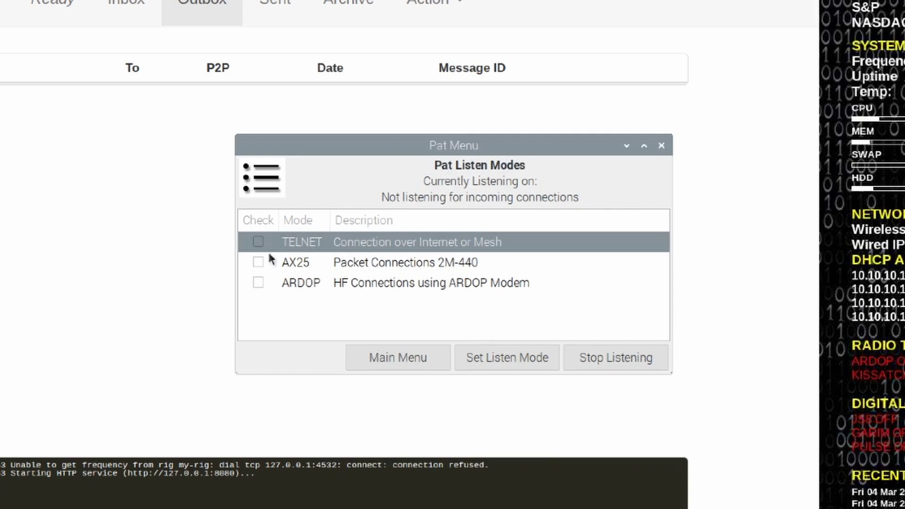
pyautogui.click(258, 241)
pyautogui.click(513, 357)
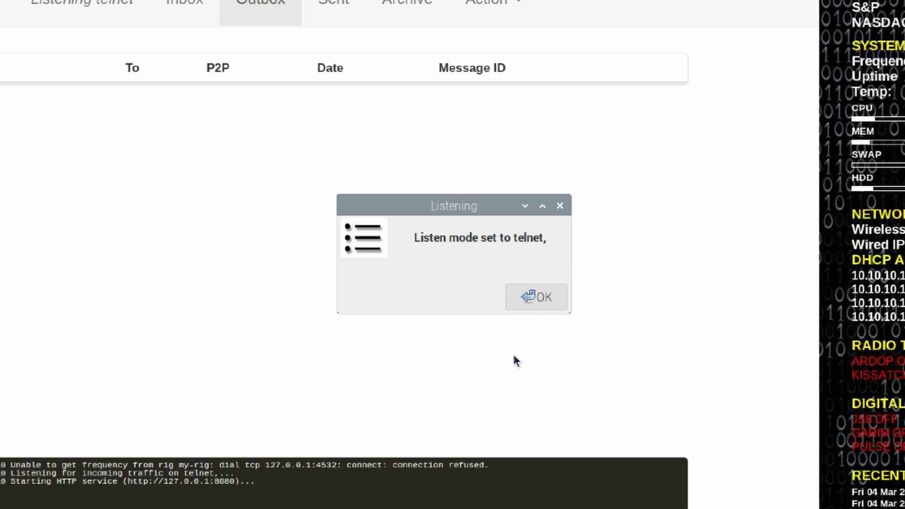
pyautogui.click(540, 297)
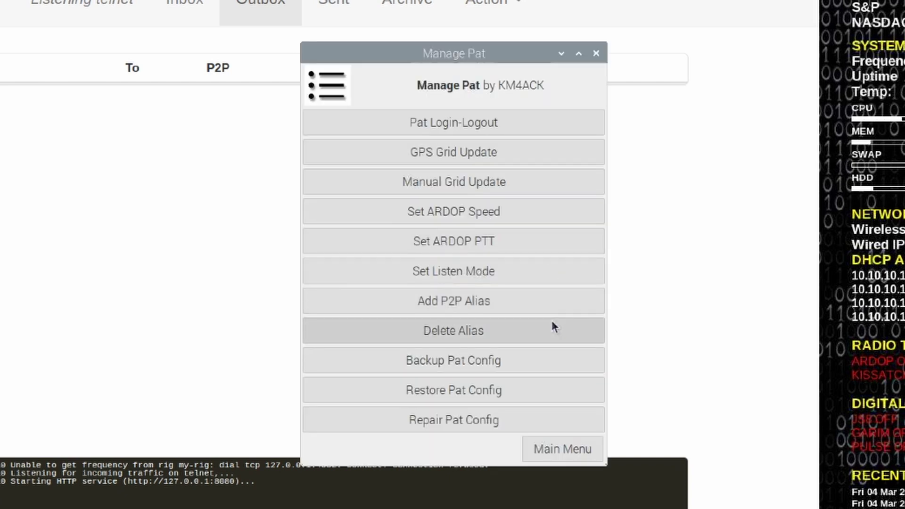
pyautogui.click(559, 452)
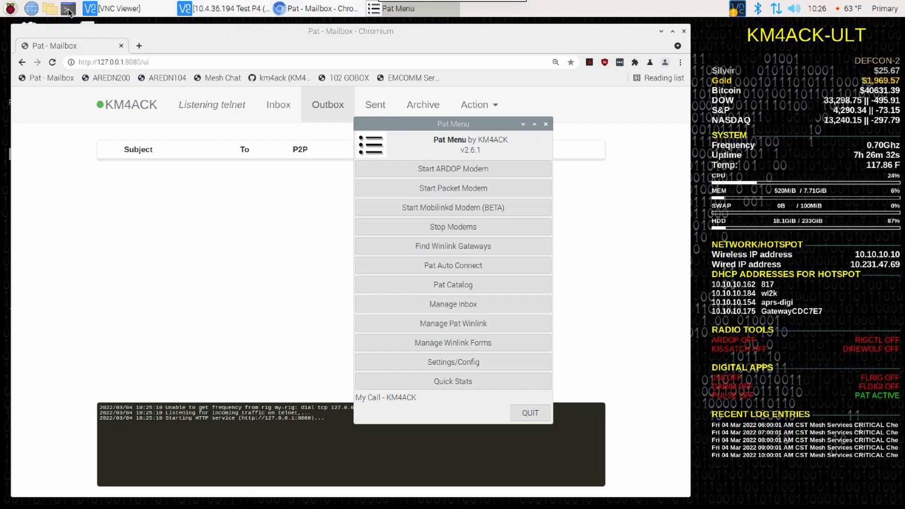
# Step: Run hostname -I in a terminal to list the Ultimate Pi's IP addresses
pyautogui.click(68, 11)
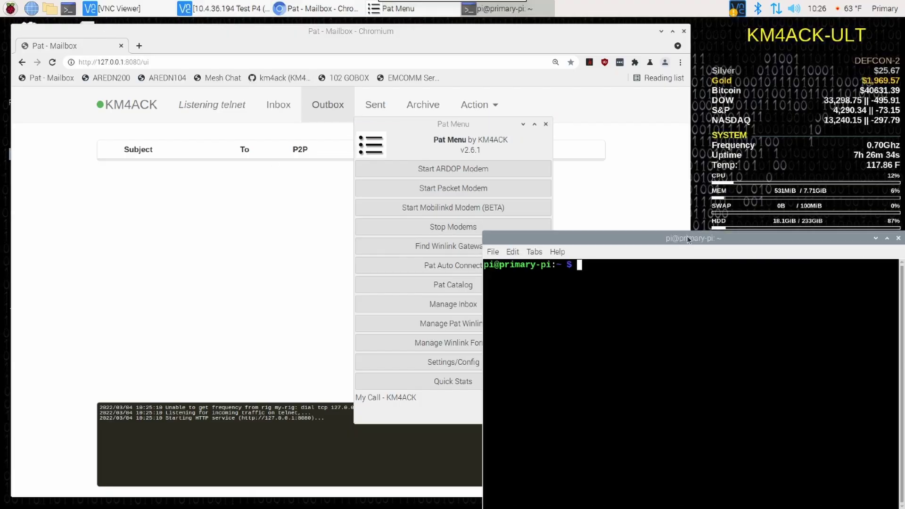
pyautogui.moveTo(687, 238); pyautogui.dragTo(449, 151)
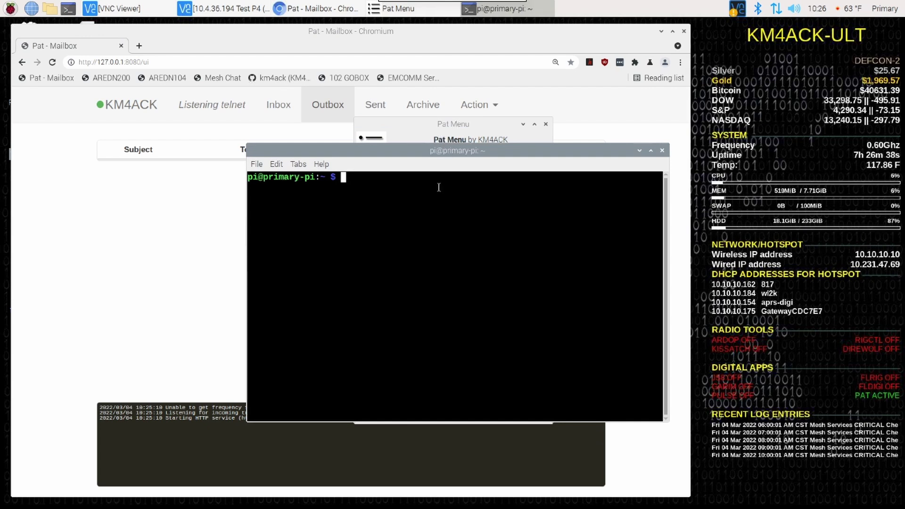
pyautogui.write('hostnam')
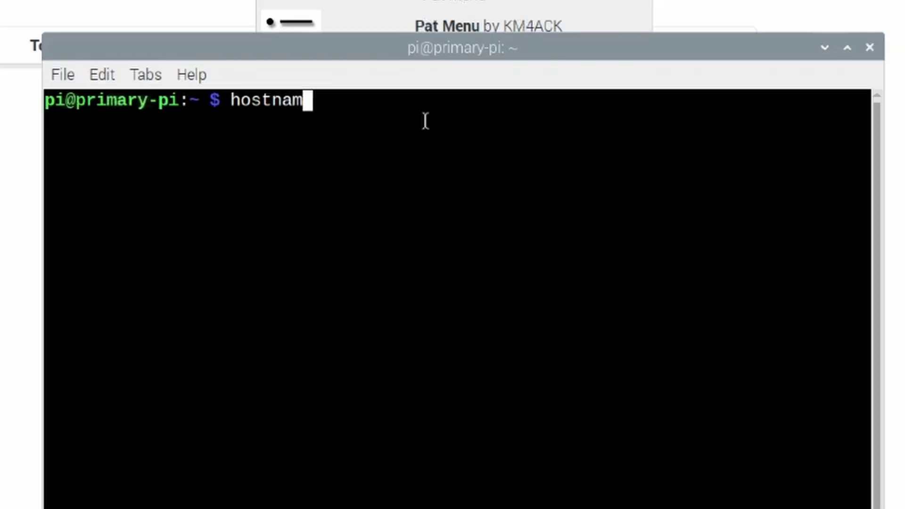
pyautogui.write('e -I')
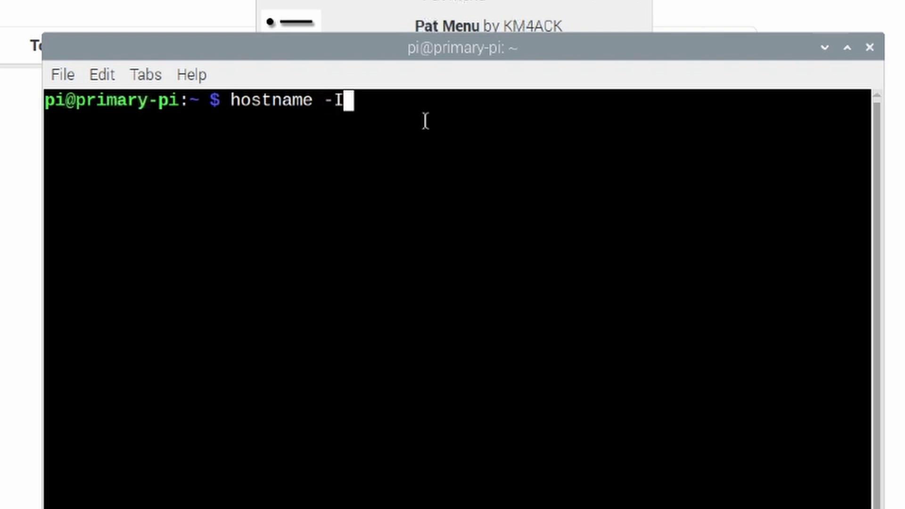
pyautogui.press('Return')
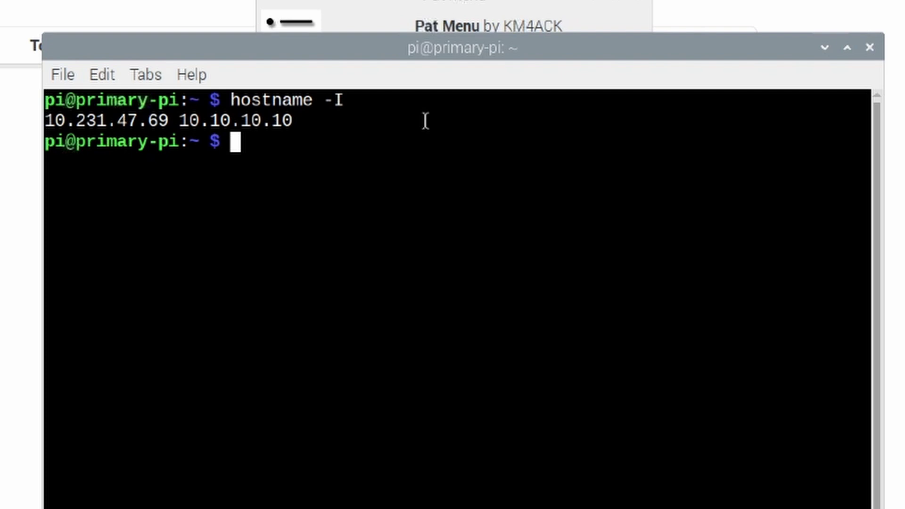
# Step: Highlight the addresses 10.231.47.69 and 10.10.10.10, then close the terminal
pyautogui.moveTo(168, 121); pyautogui.dragTo(40, 122)
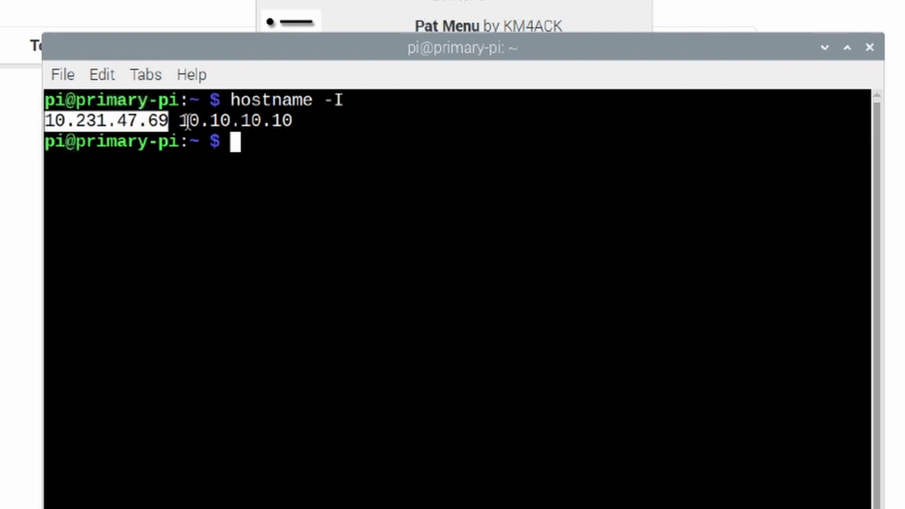
pyautogui.moveTo(177, 121); pyautogui.dragTo(286, 121)
pyautogui.click(256, 149)
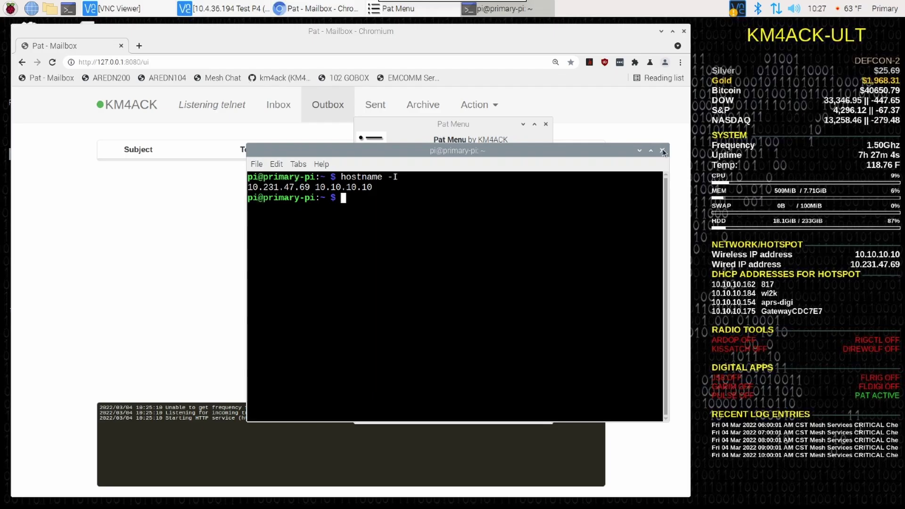
pyautogui.click(870, 47)
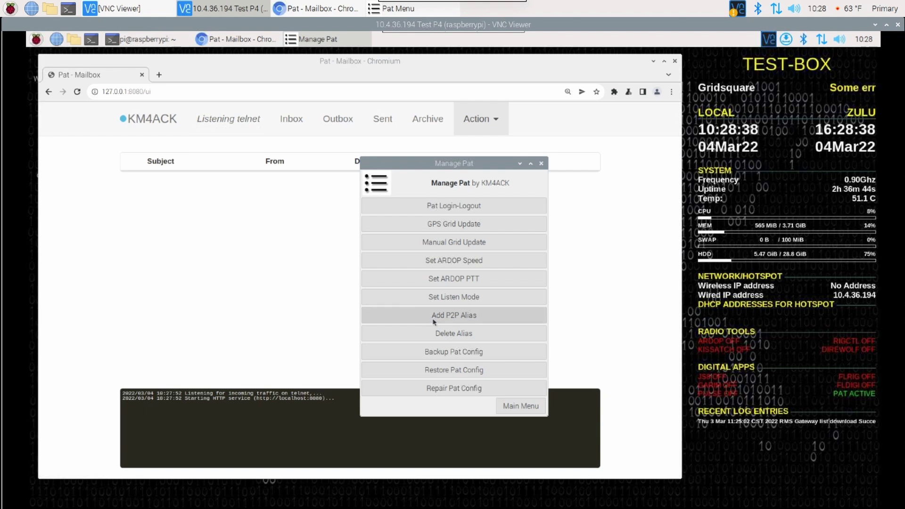
# Step: On the TestBox Pat Menu, go to Manage Pat and start adding a P2P alias
pyautogui.click(521, 407)
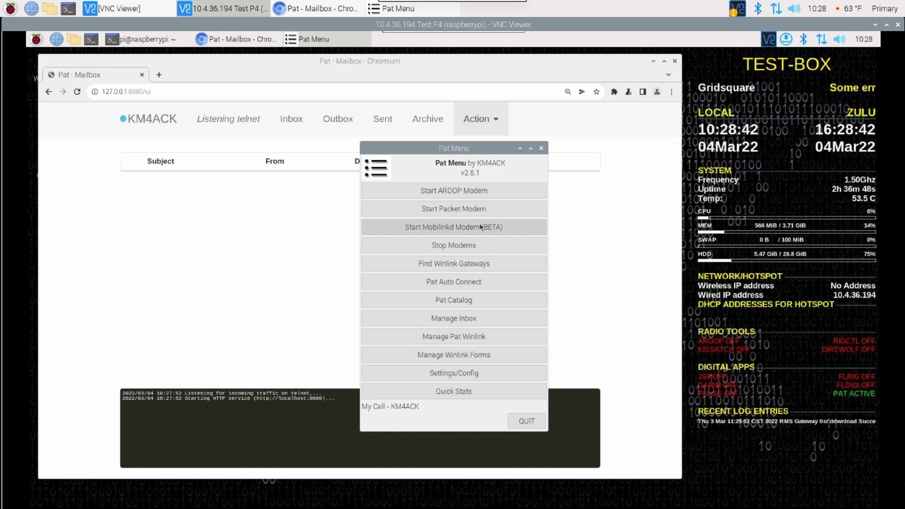
pyautogui.click(456, 338)
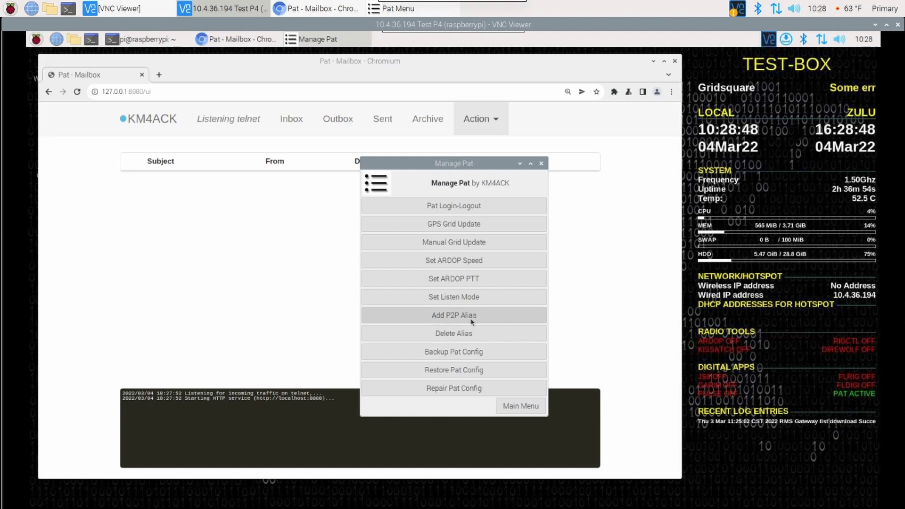
pyautogui.click(449, 316)
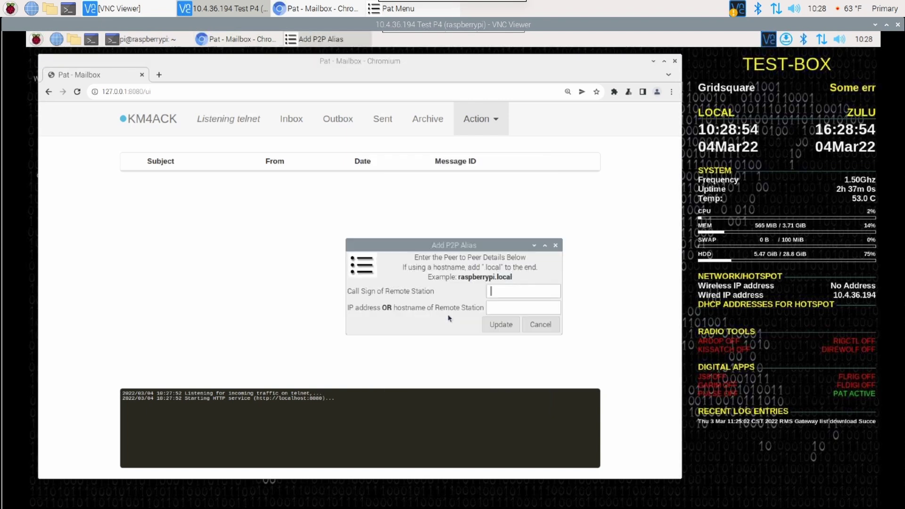
# Step: Save a P2P alias for call sign km4ack at IP 10.231.47.69, then bring the mailbox forward
pyautogui.click(496, 291)
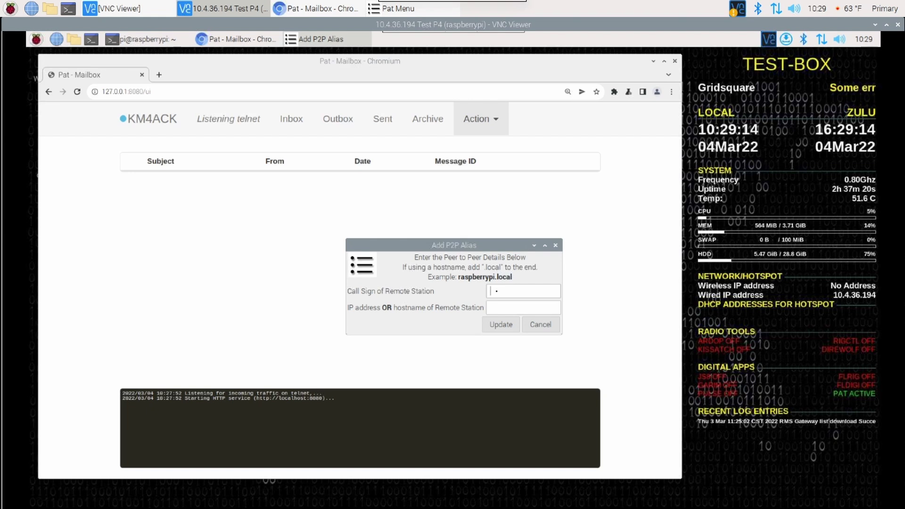
pyautogui.write('km4ack')
pyautogui.click(519, 309)
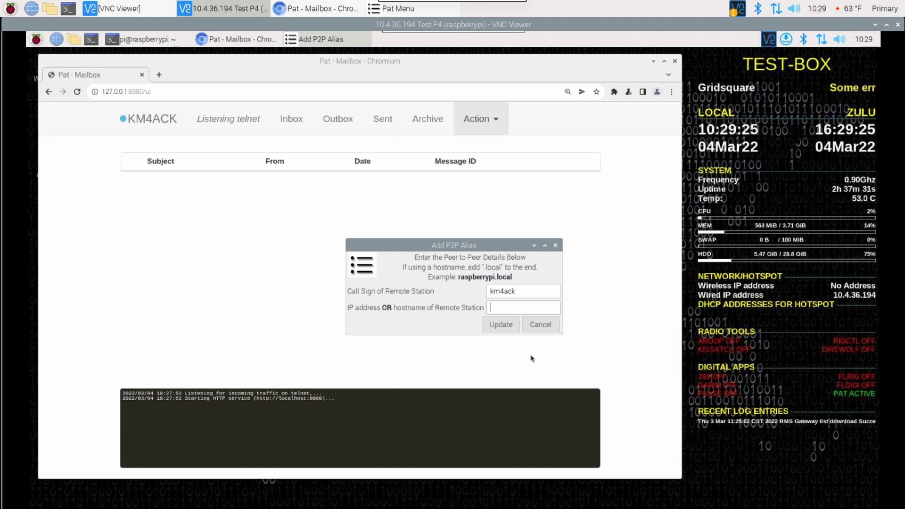
pyautogui.write('10.231.4')
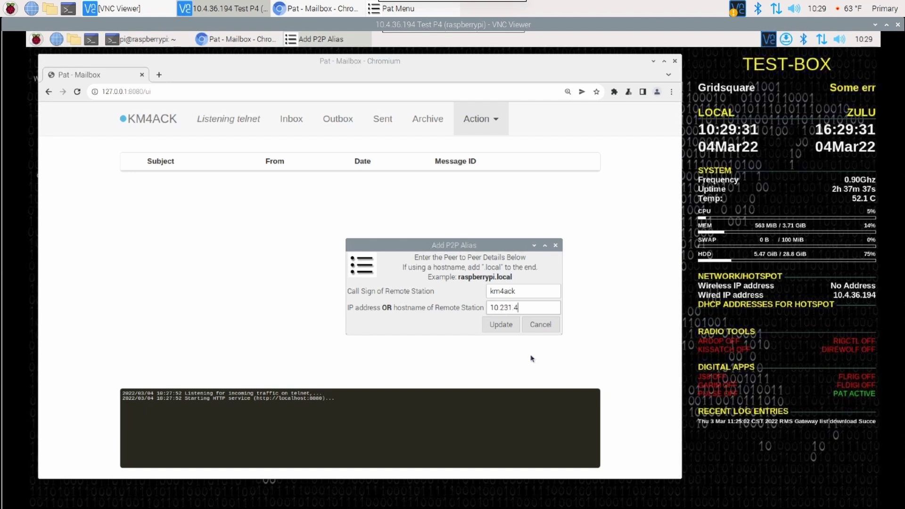
pyautogui.write('7.69')
pyautogui.click(507, 326)
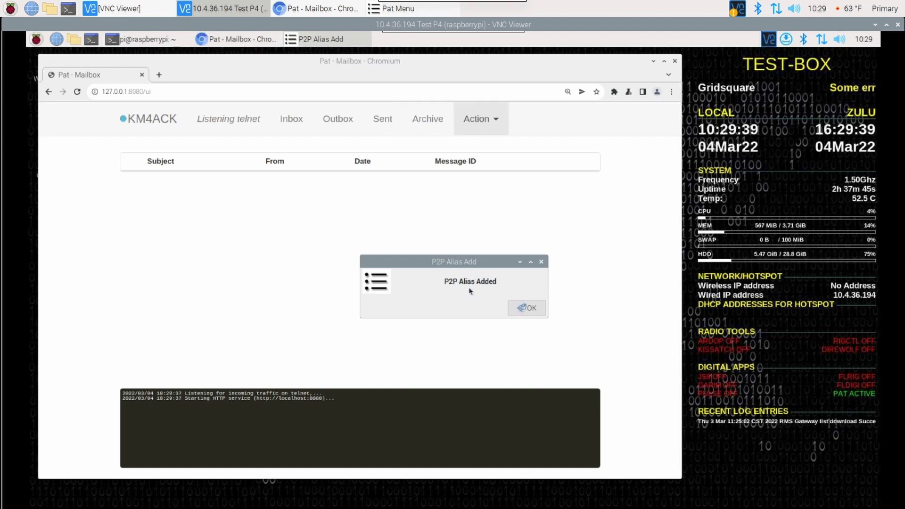
pyautogui.click(525, 307)
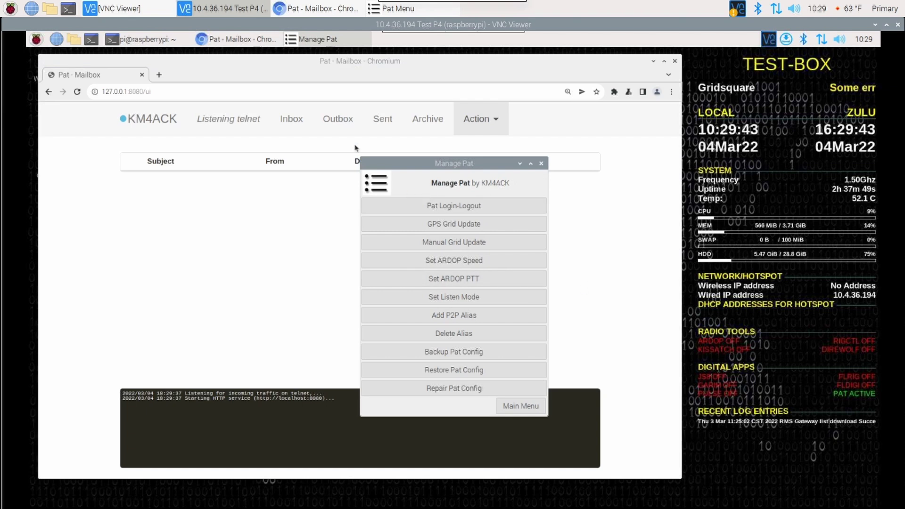
pyautogui.click(316, 63)
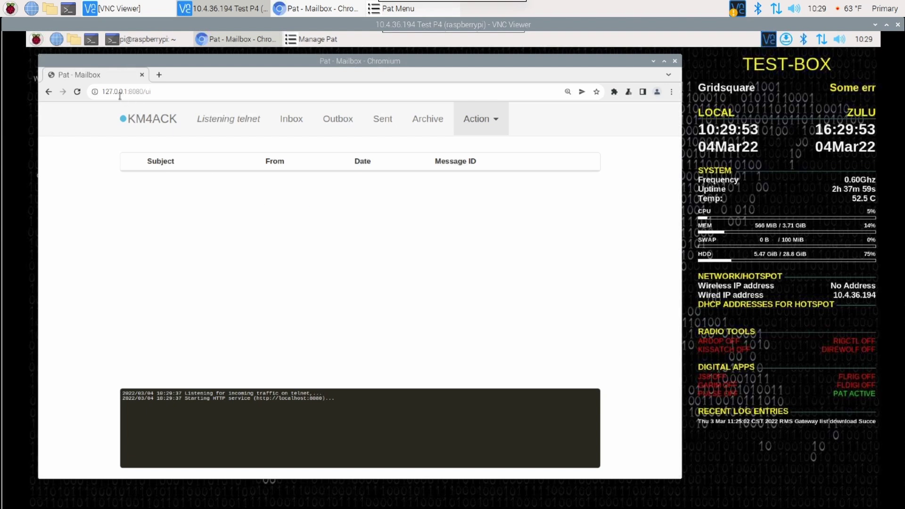
# Step: Reload the mailbox and connect over telnet using alias P2P-KM4ACK-10.231.47.69
pyautogui.click(78, 92)
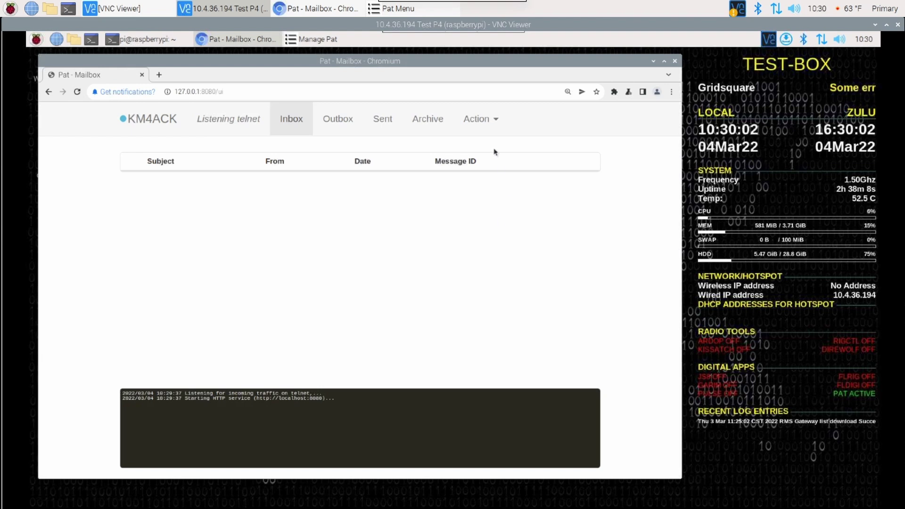
pyautogui.click(481, 121)
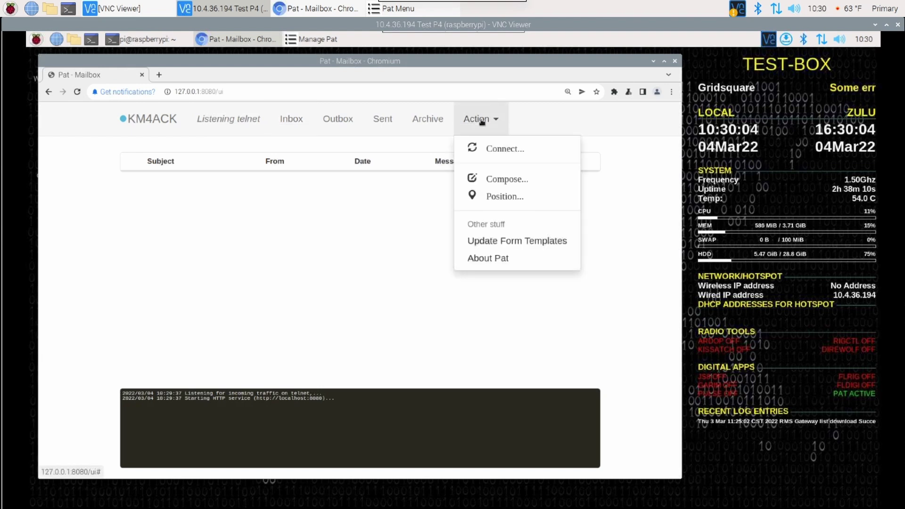
pyautogui.click(490, 149)
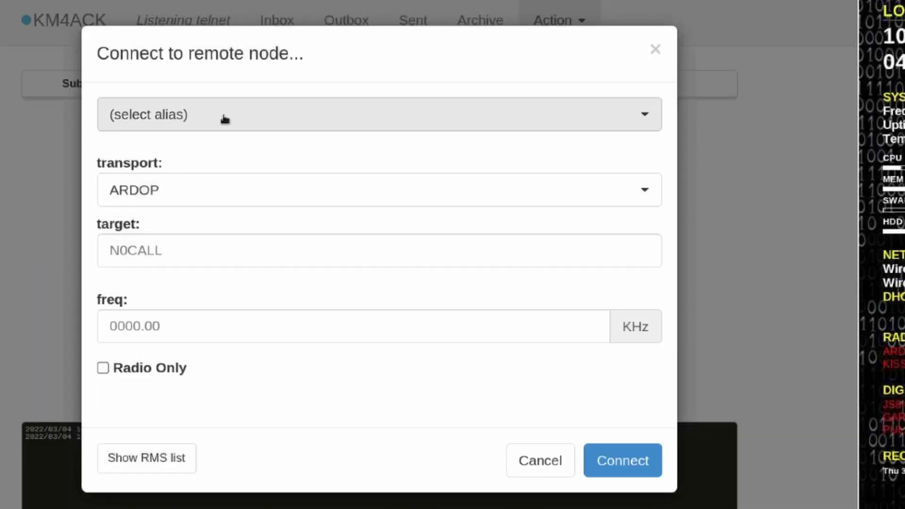
pyautogui.click(225, 118)
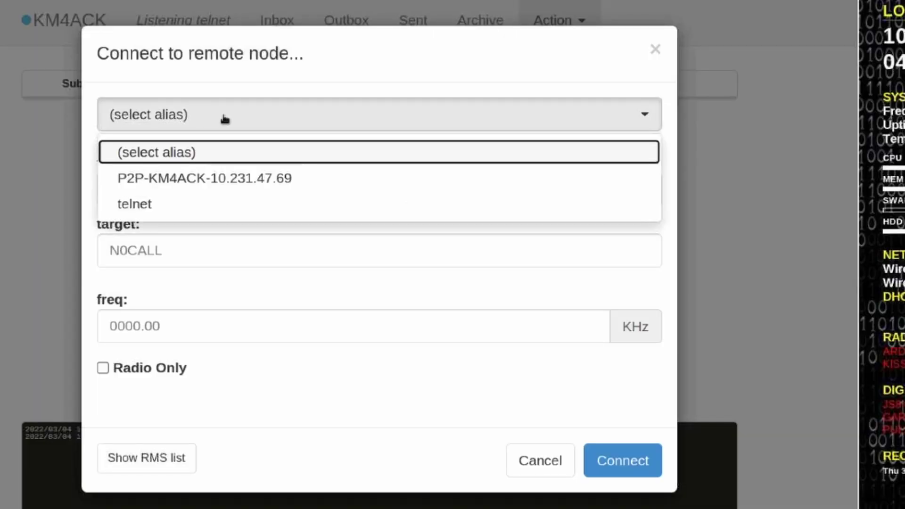
pyautogui.click(209, 182)
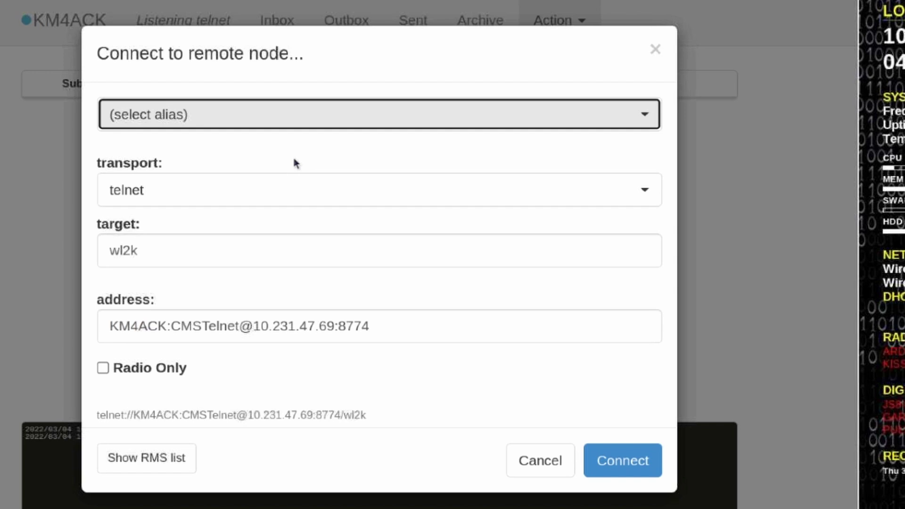
pyautogui.click(610, 461)
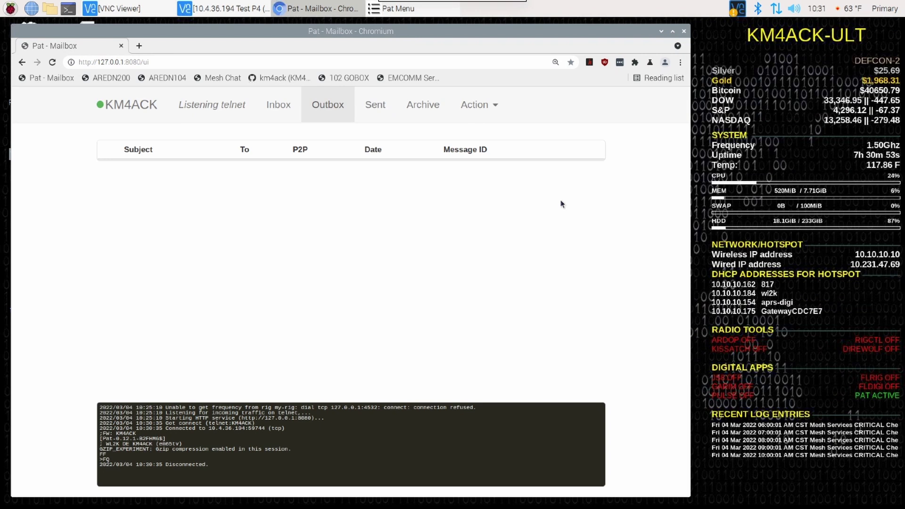
# Step: Compose a P2P-only message to km4ack, subject 'test for video', body 'test', and post it
pyautogui.click(489, 106)
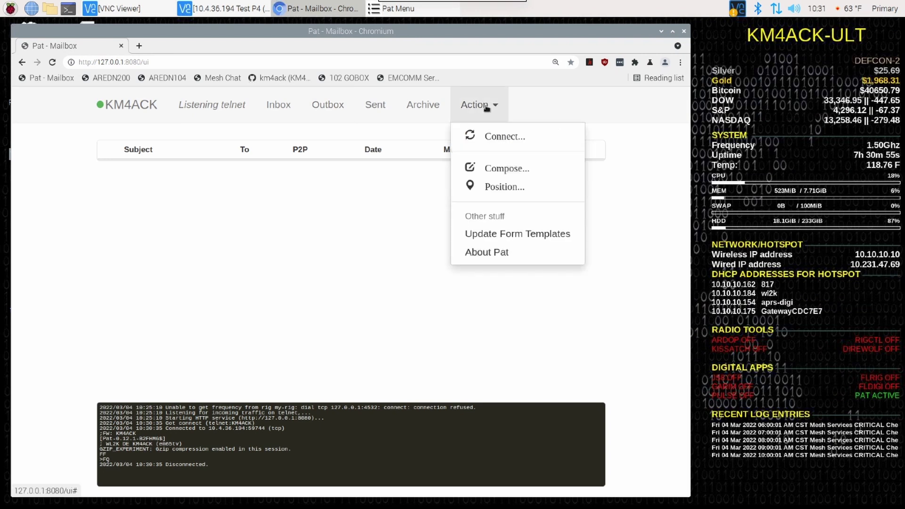
pyautogui.click(499, 169)
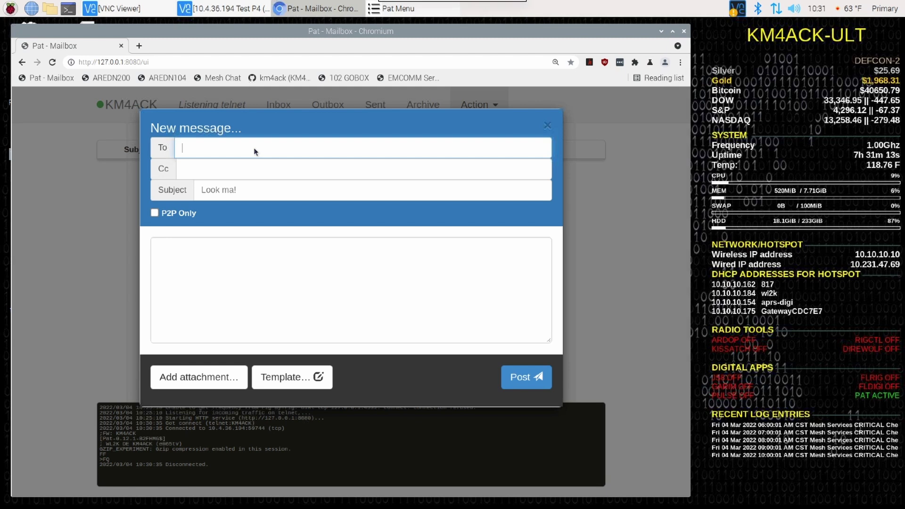
pyautogui.write('km4ack')
pyautogui.press('Tab')
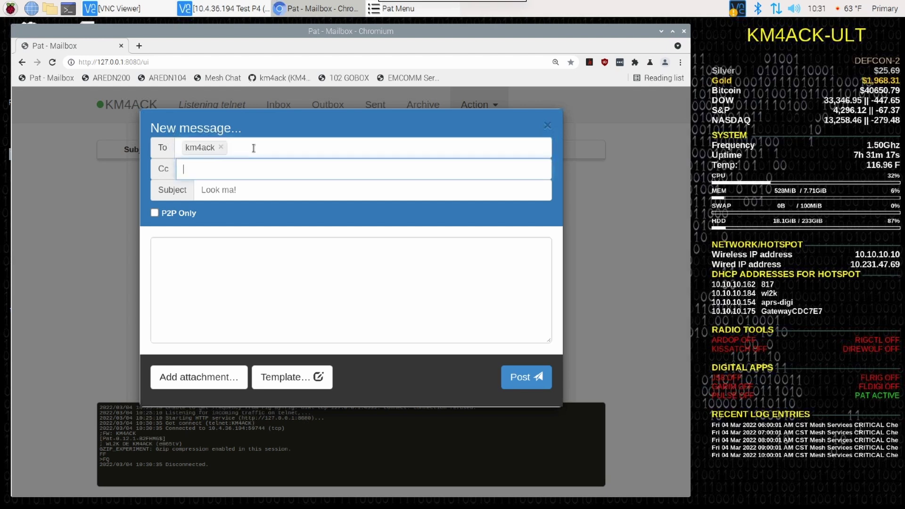
pyautogui.press('Tab')
pyautogui.press('Tab')
pyautogui.write('test f')
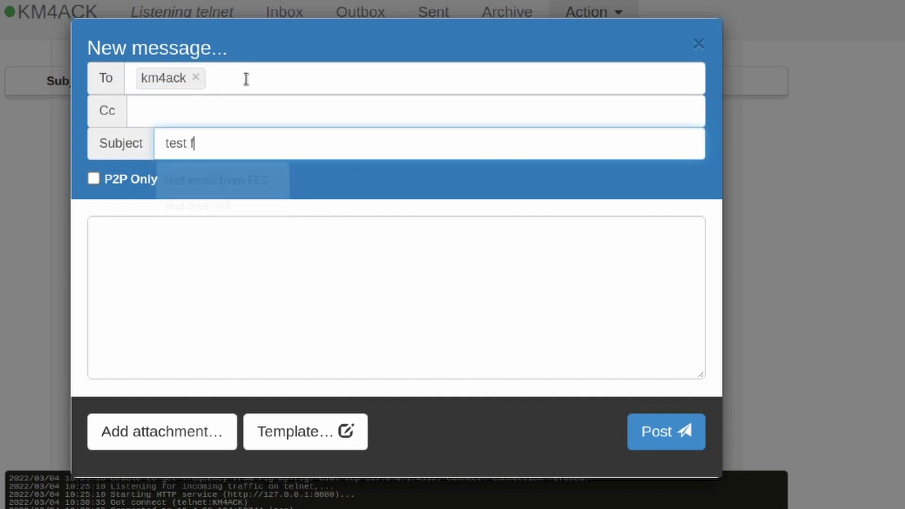
pyautogui.write('or video')
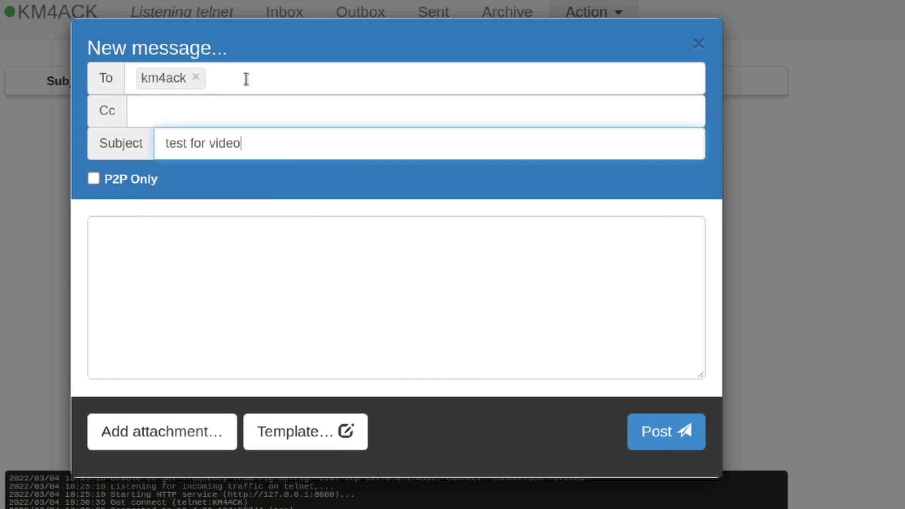
pyautogui.click(94, 179)
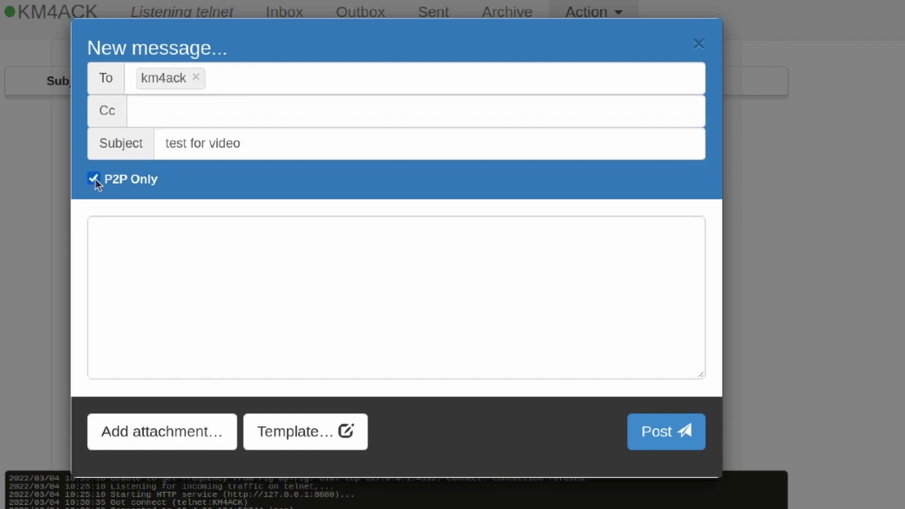
pyautogui.click(121, 239)
pyautogui.write('test')
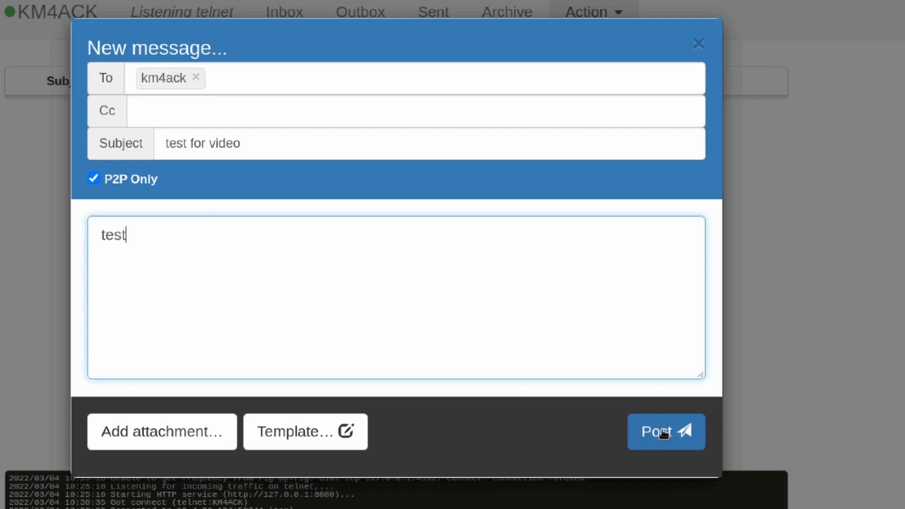
pyautogui.click(663, 430)
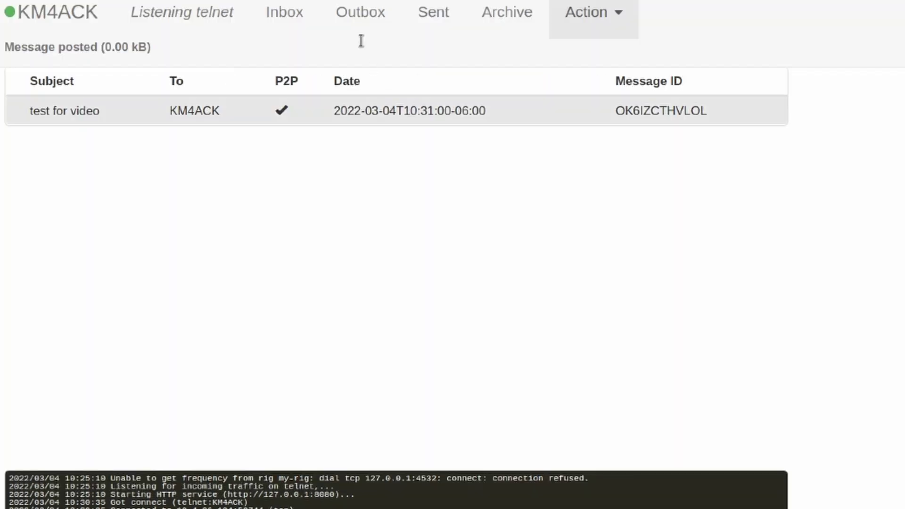
pyautogui.click(354, 13)
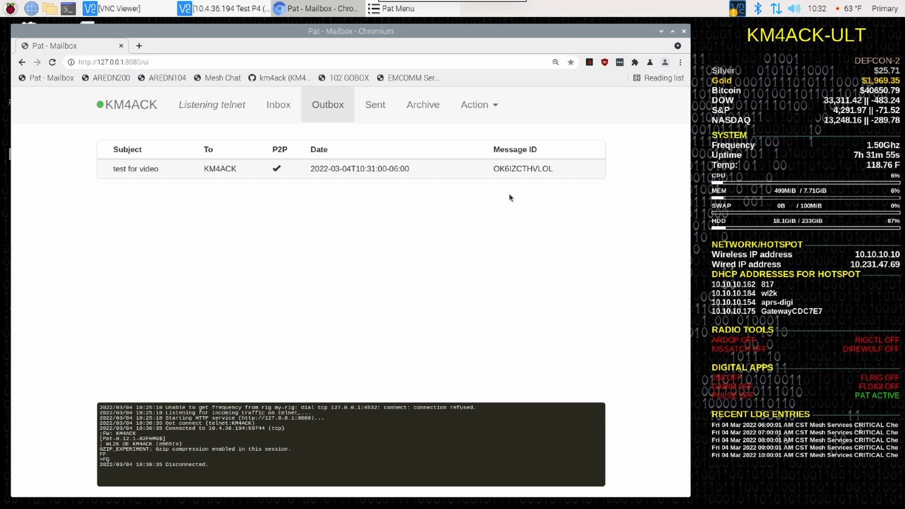
# Step: From the TestBox inbox, connect over telnet with the existing settings to fetch 'test for video'
pyautogui.click(244, 10)
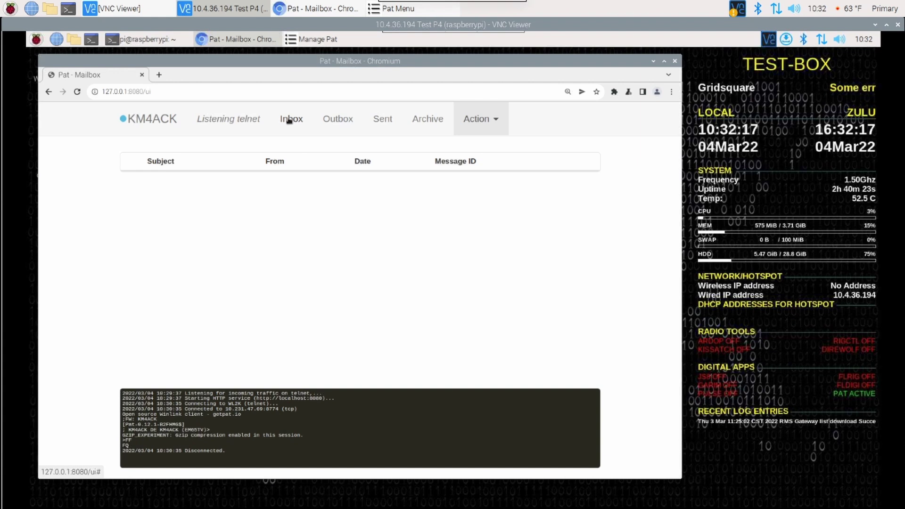
pyautogui.click(289, 120)
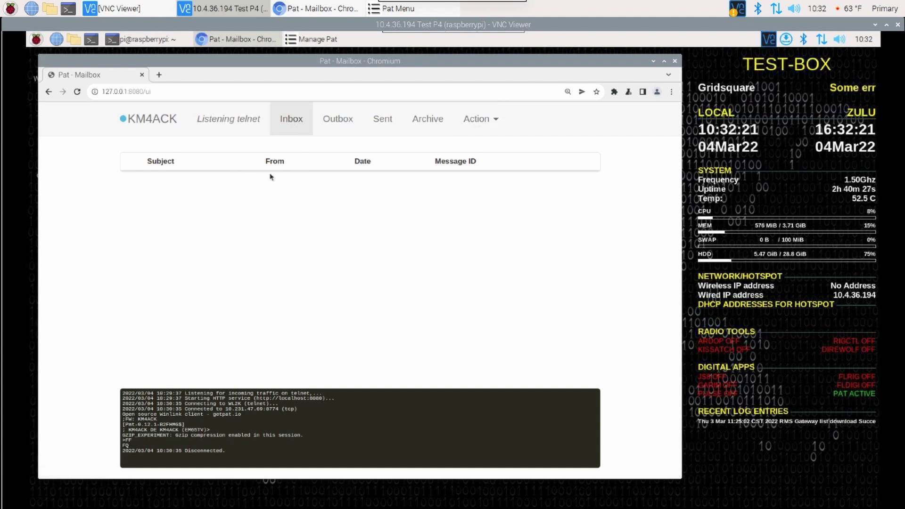
pyautogui.click(481, 121)
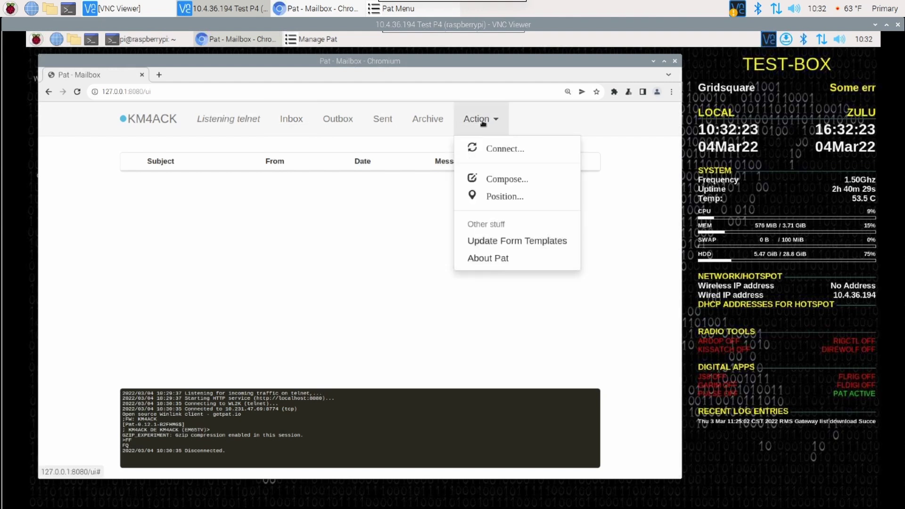
pyautogui.click(494, 150)
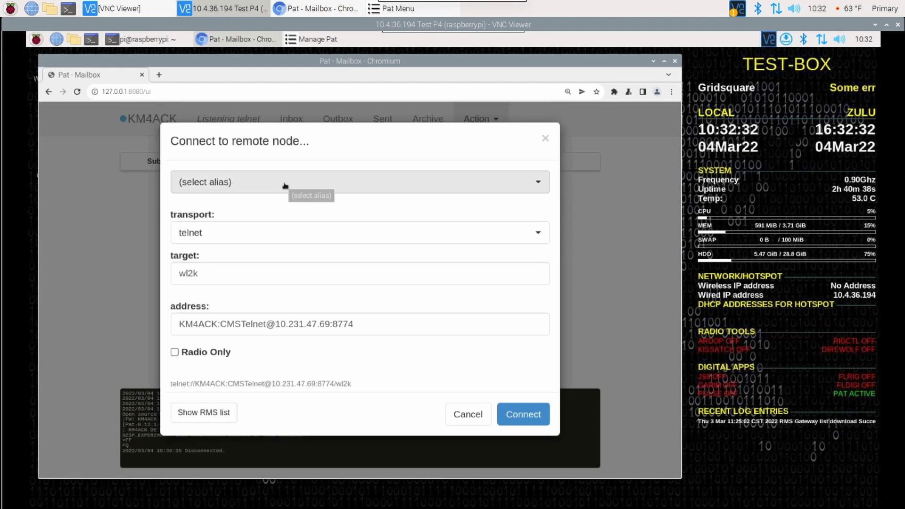
pyautogui.click(250, 181)
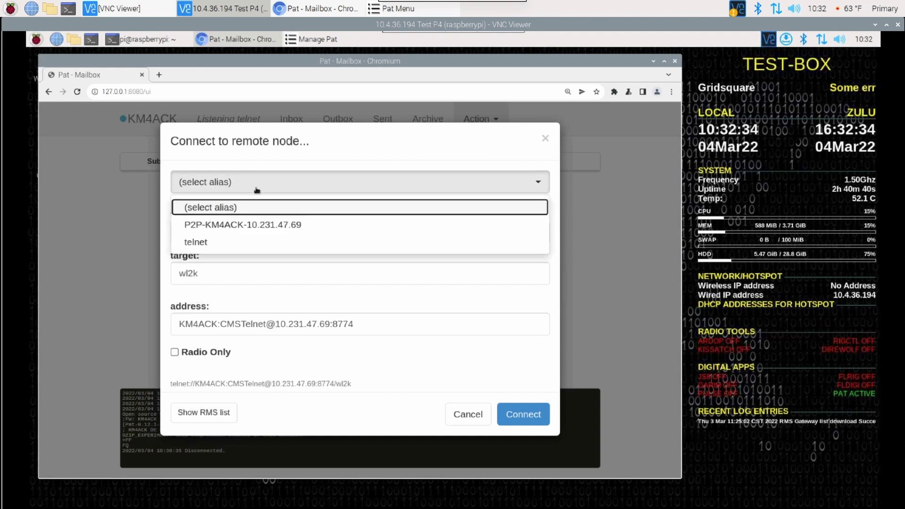
pyautogui.click(238, 225)
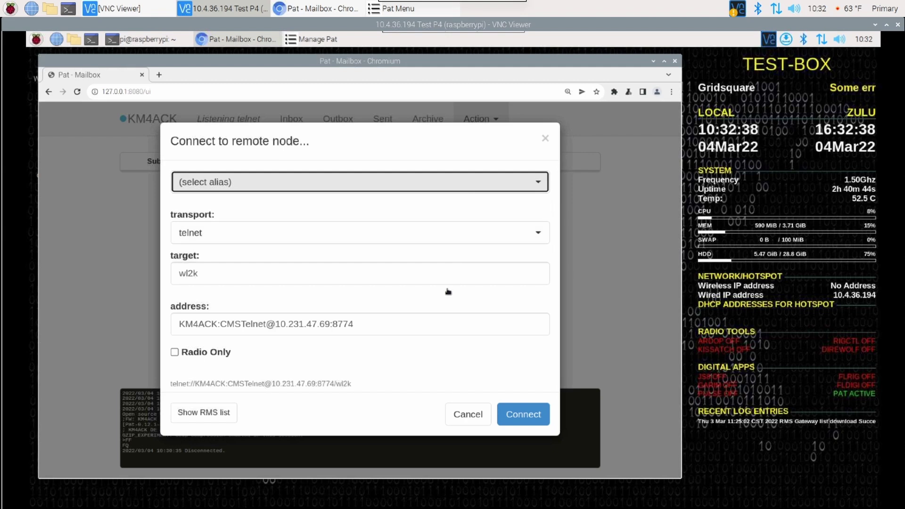
pyautogui.click(524, 417)
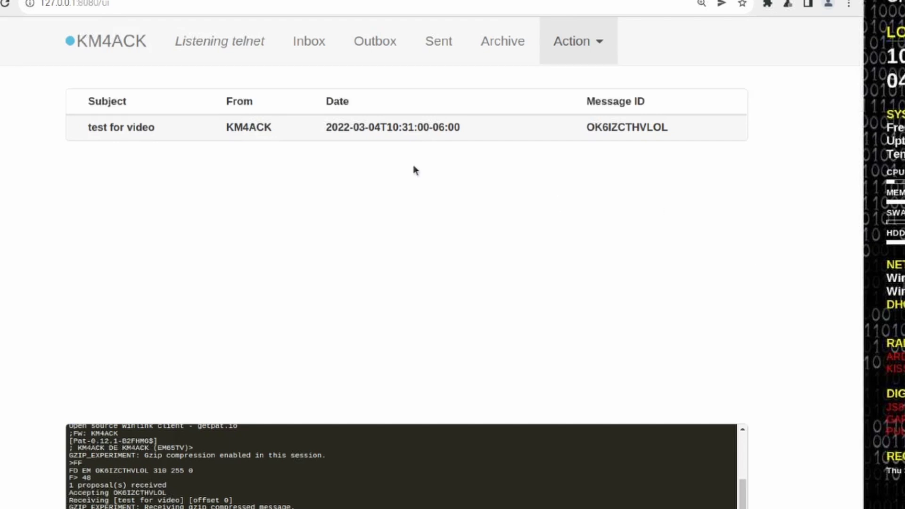
pyautogui.click(301, 42)
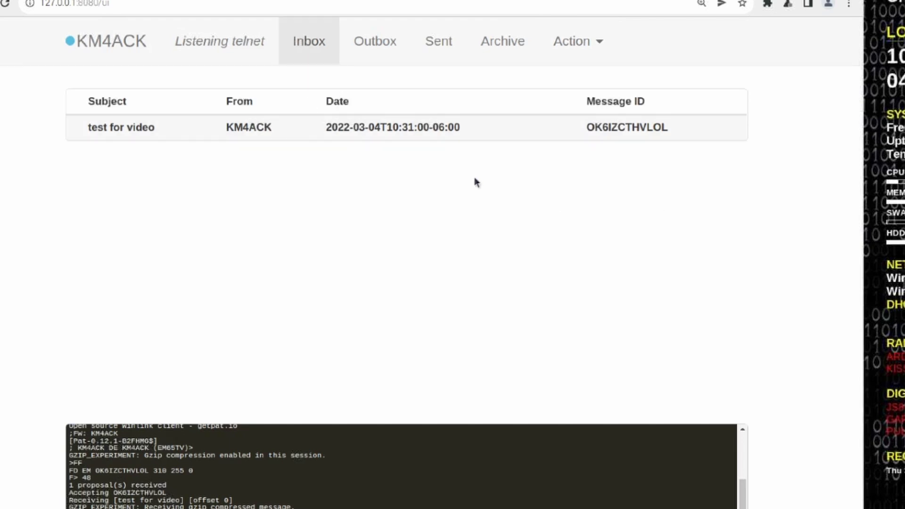